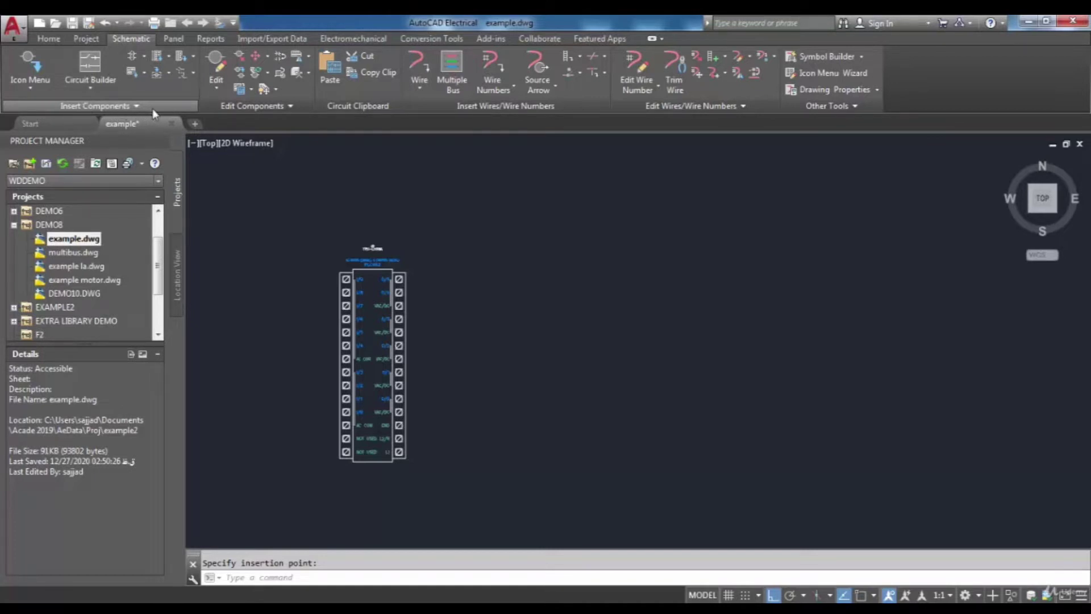
Show the Insert PLC module choices on the Schematic tab.
left_click(169, 57)
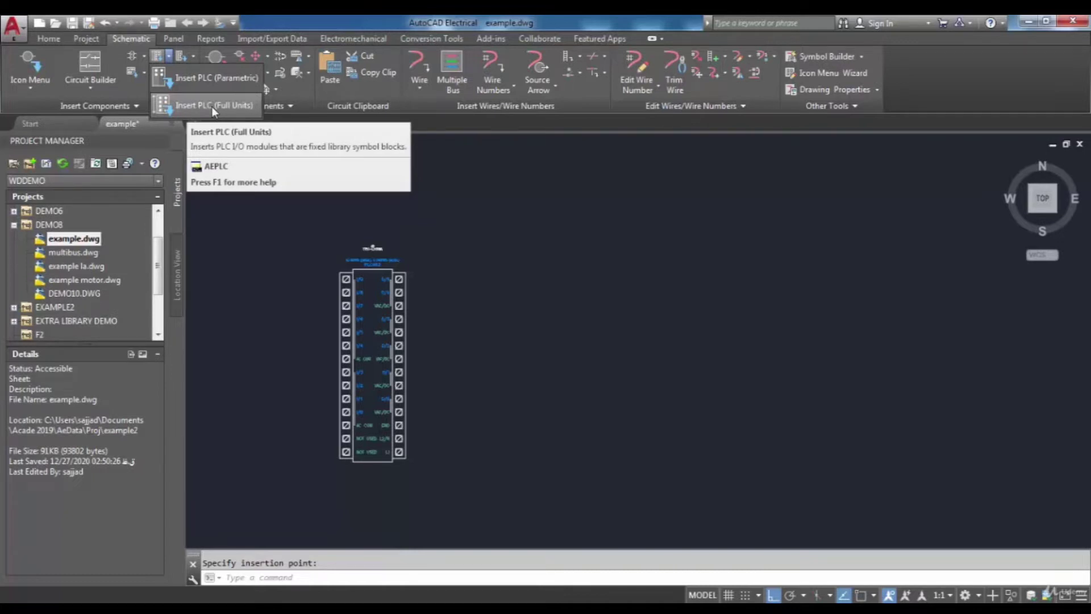
Choose full-unit insertion and select the AB 1761 MicroLogix L16-AWA module symbol.
left_click(211, 107)
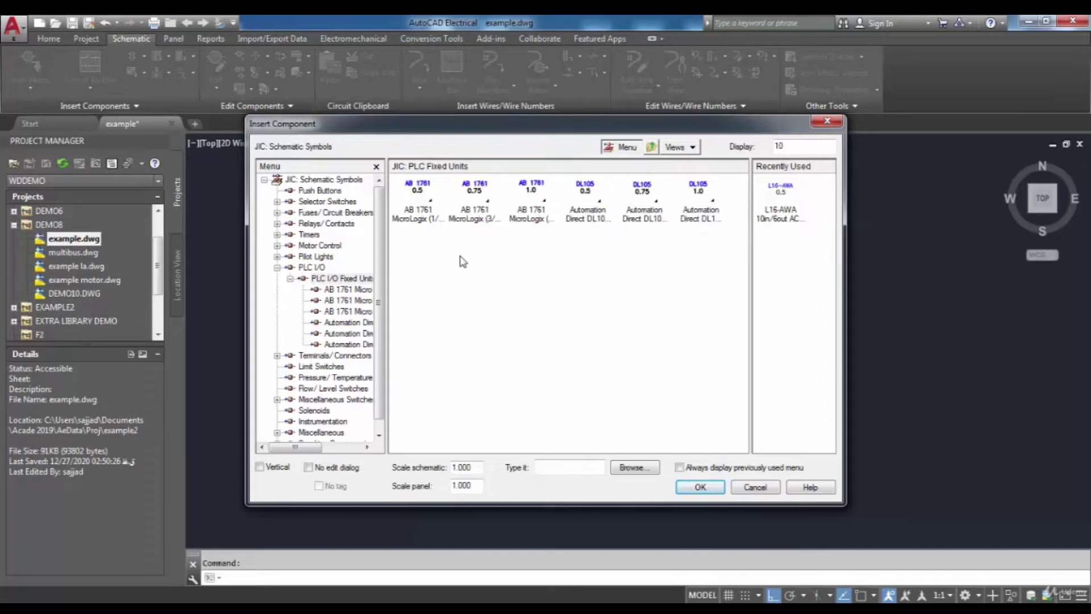
left_click(424, 218)
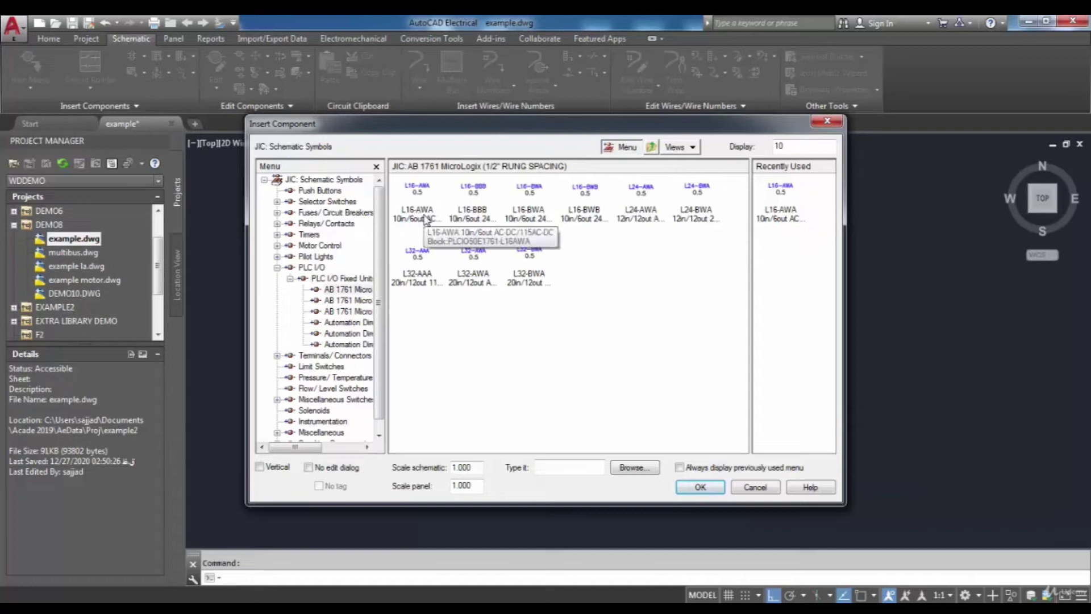
left_click(424, 216)
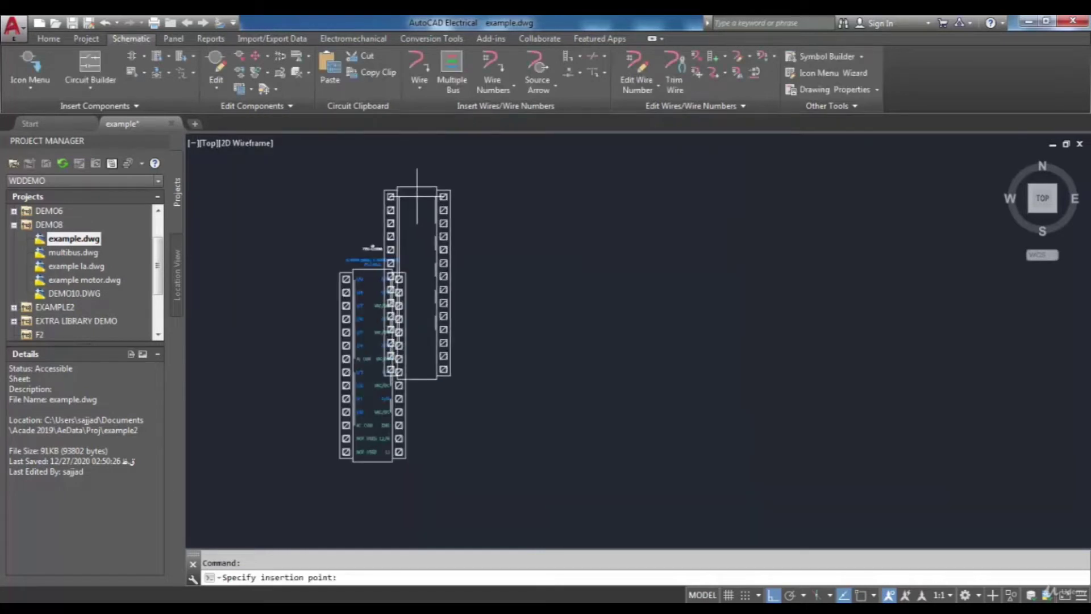
scroll(424, 214, "down", 2)
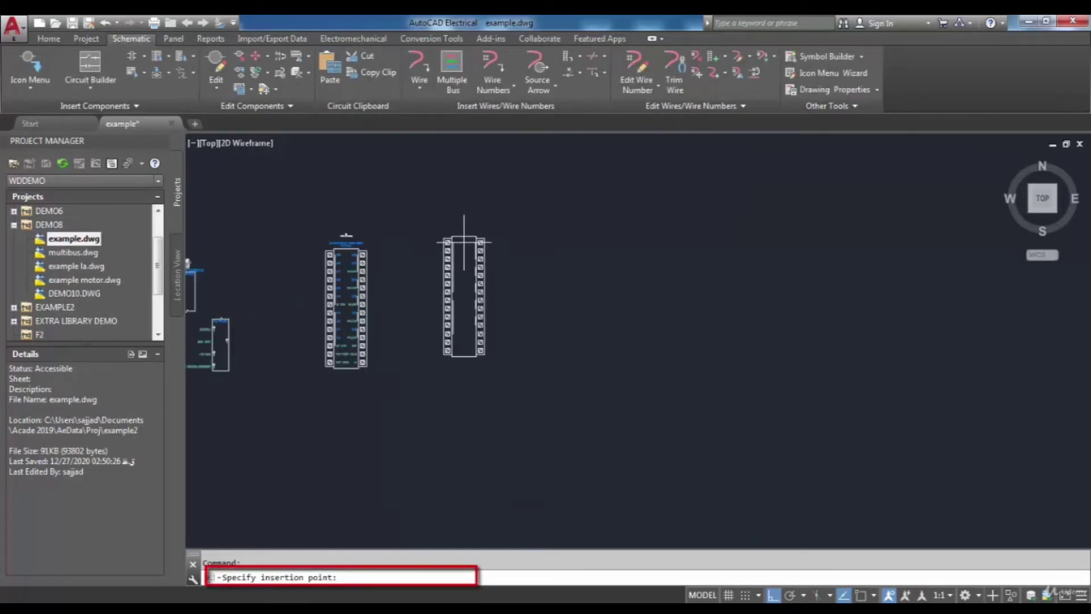
scroll(464, 242, "up", 2)
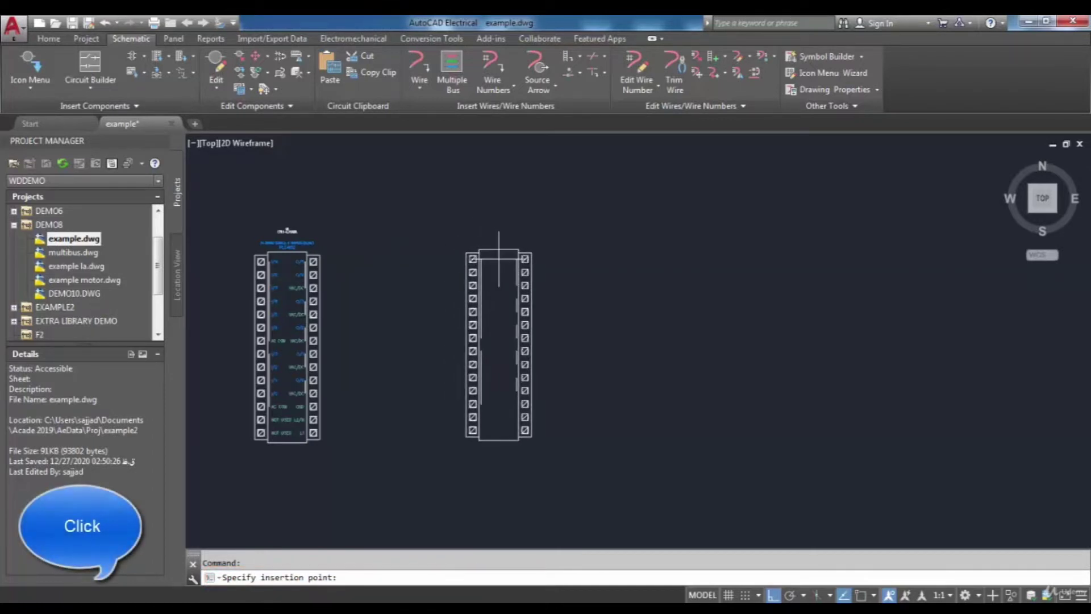
Place the L16-AWA module right of the existing PLC and nudge its settings dialog left.
left_click(499, 254)
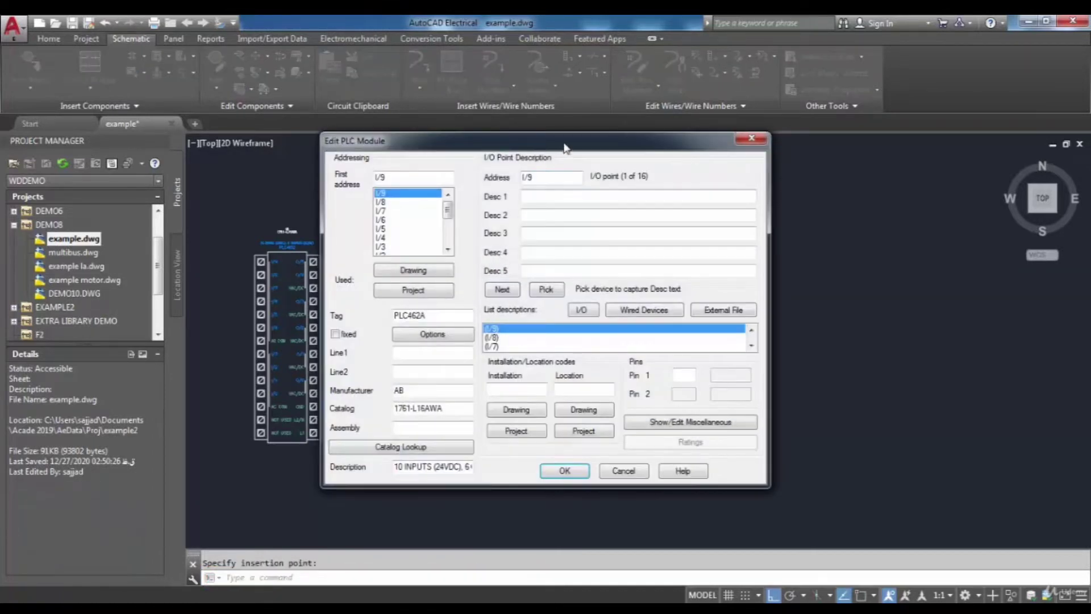
left_click_drag(564, 149, 528, 151)
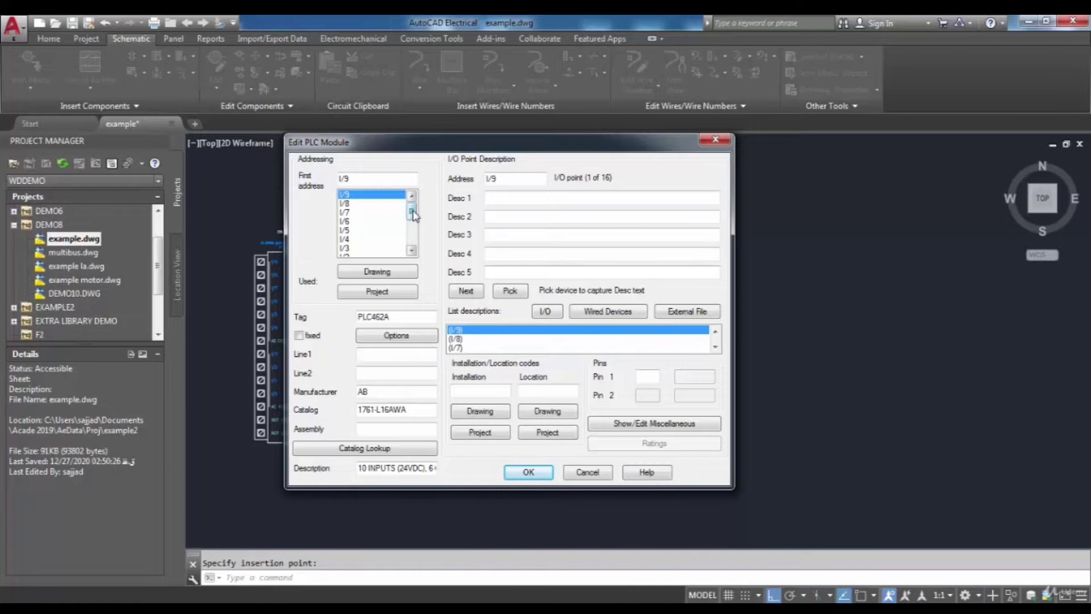
mouse_move(411, 213)
left_mouse_down()
mouse_move(411, 237)
mouse_move(417, 207)
left_mouse_up()
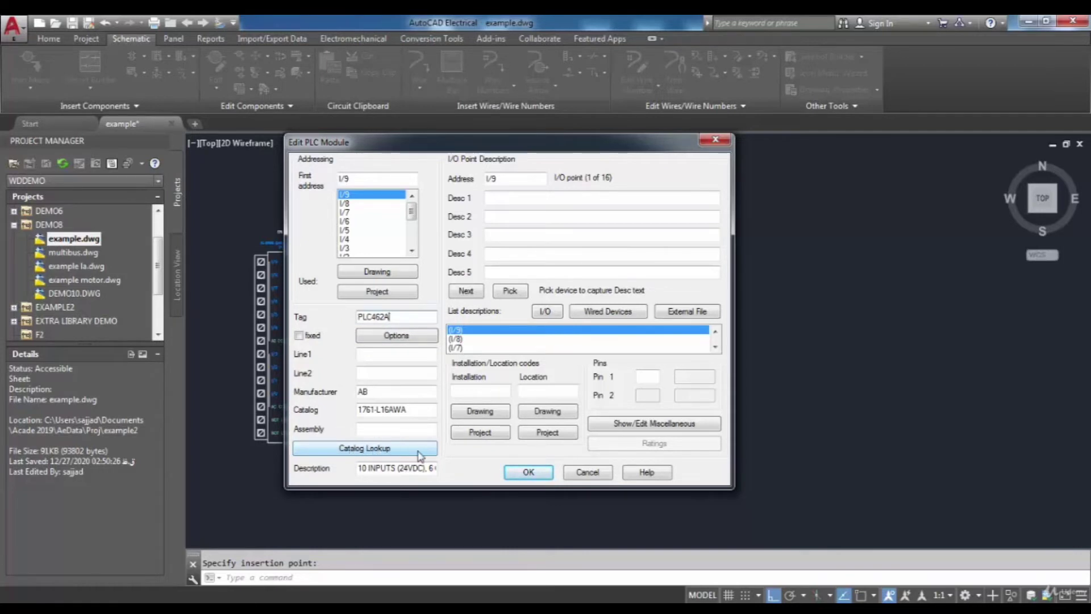
left_click(420, 454)
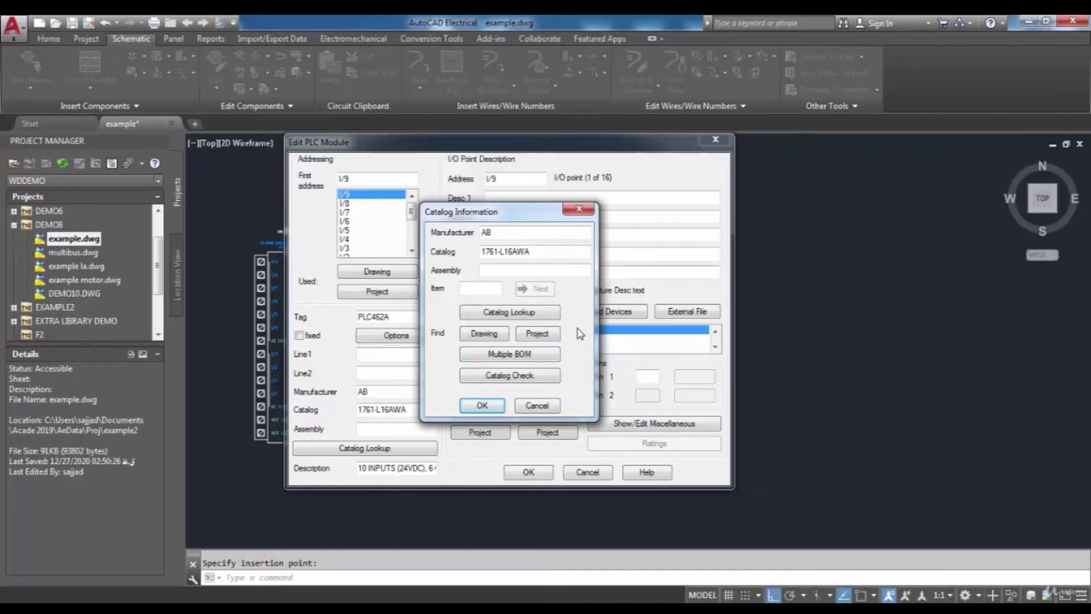
left_click(489, 406)
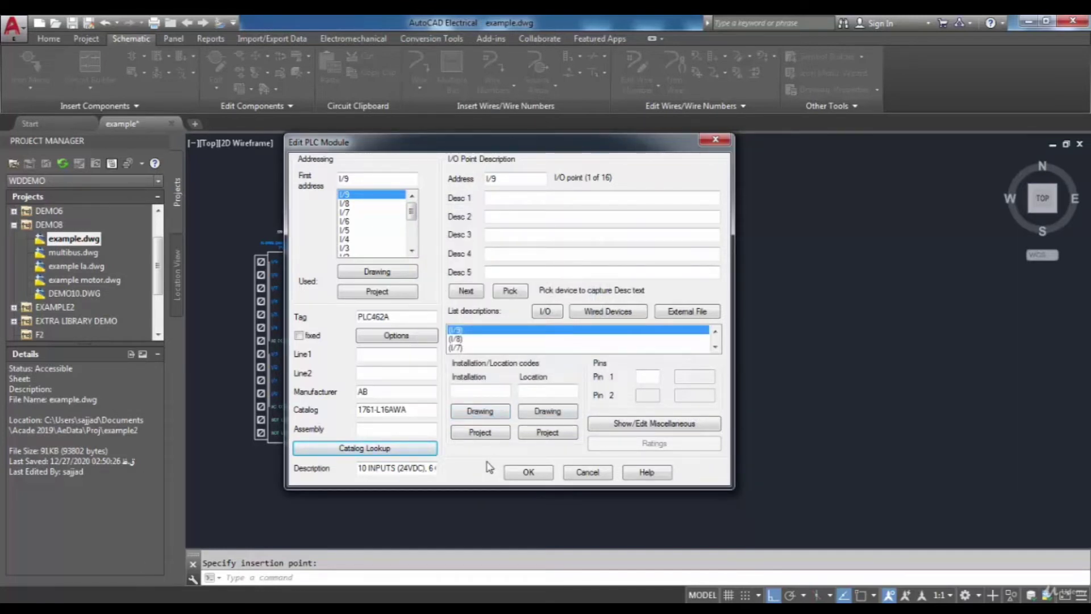
Step through the I/O points to input I/6 and give it the description AD1.
left_click(520, 178)
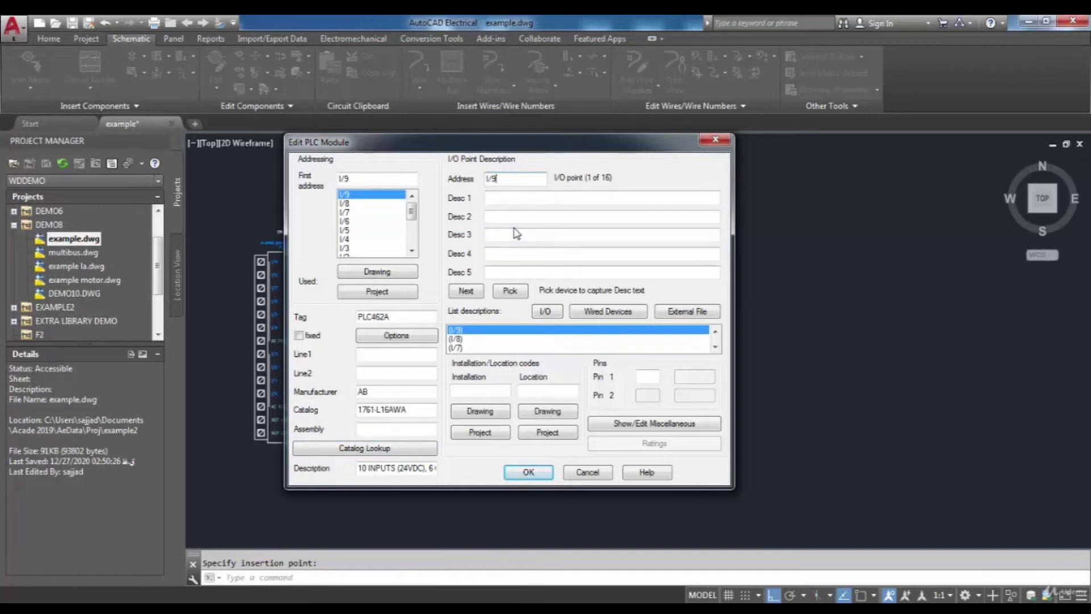
left_click(511, 198)
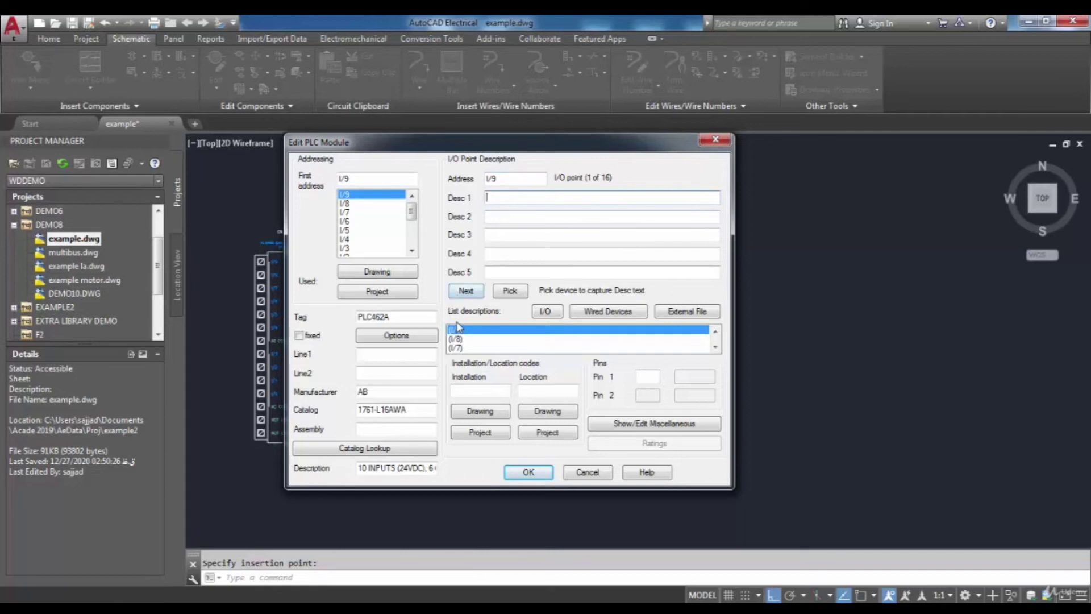
left_click(466, 292)
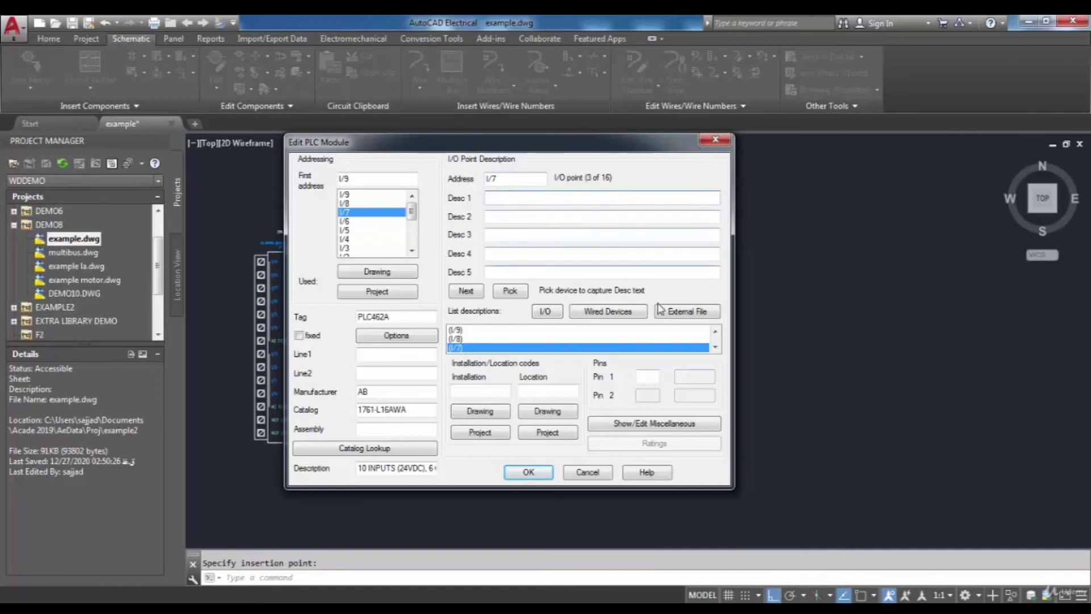
left_click(715, 347)
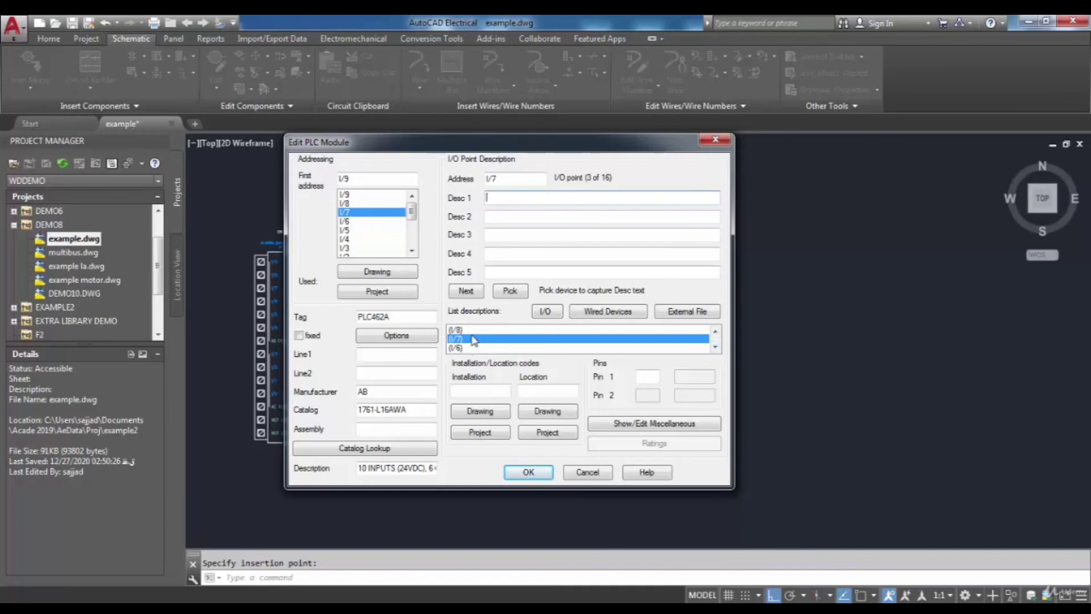
left_click(467, 291)
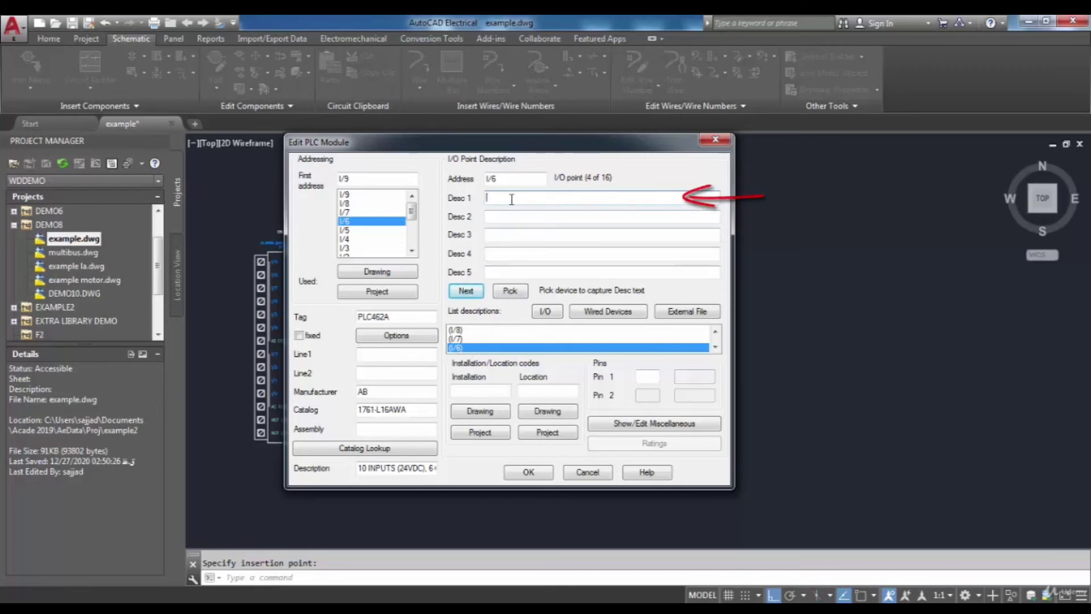
type("ad1")
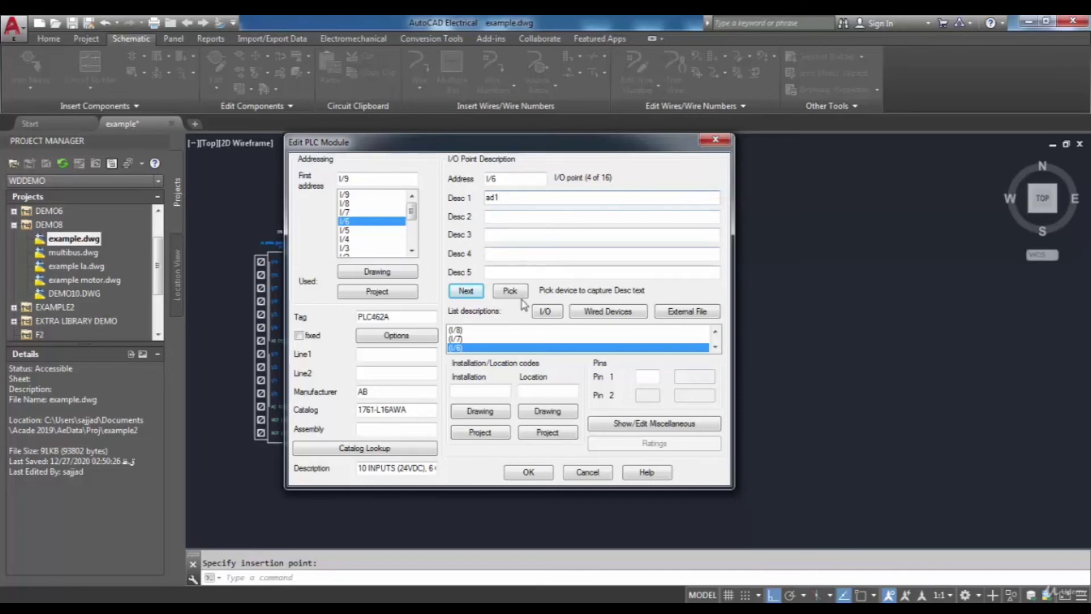
left_click(532, 471)
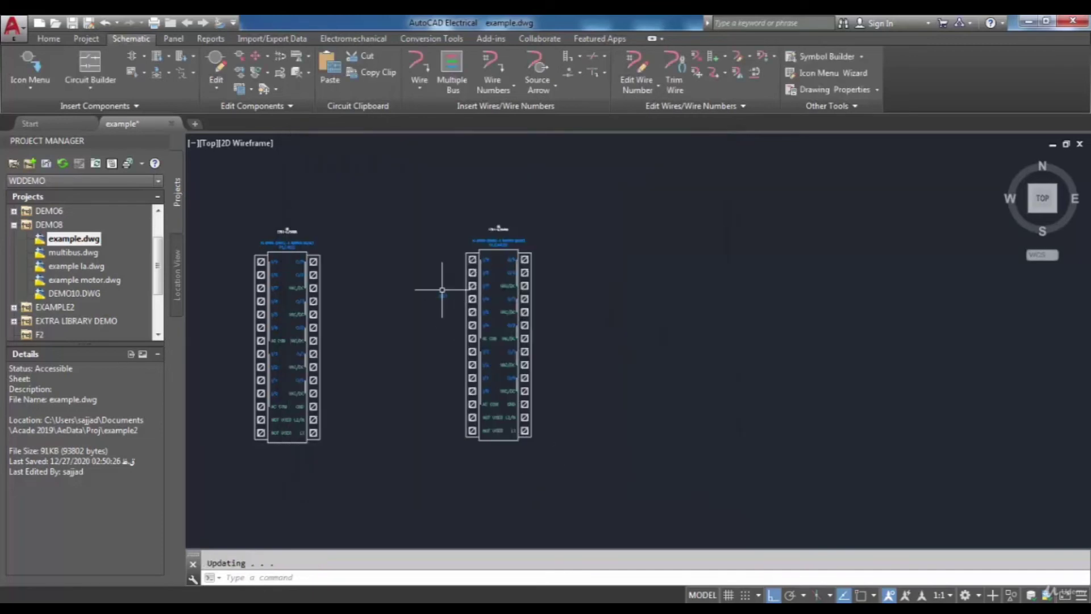
scroll(444, 294, "up", 5)
scroll(494, 361, "up", 2)
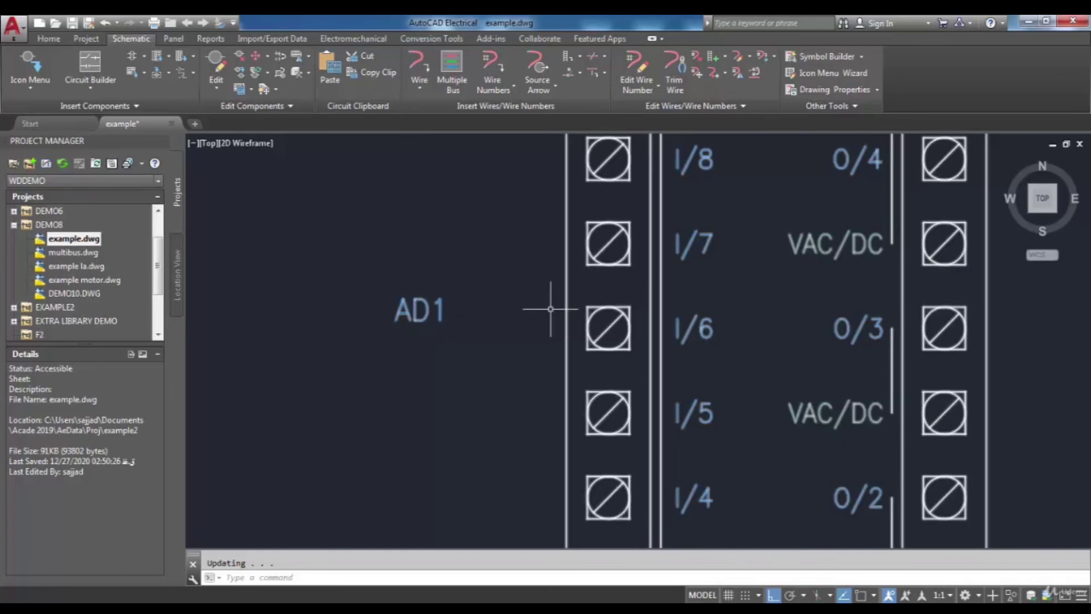
scroll(500, 350, "down", 4)
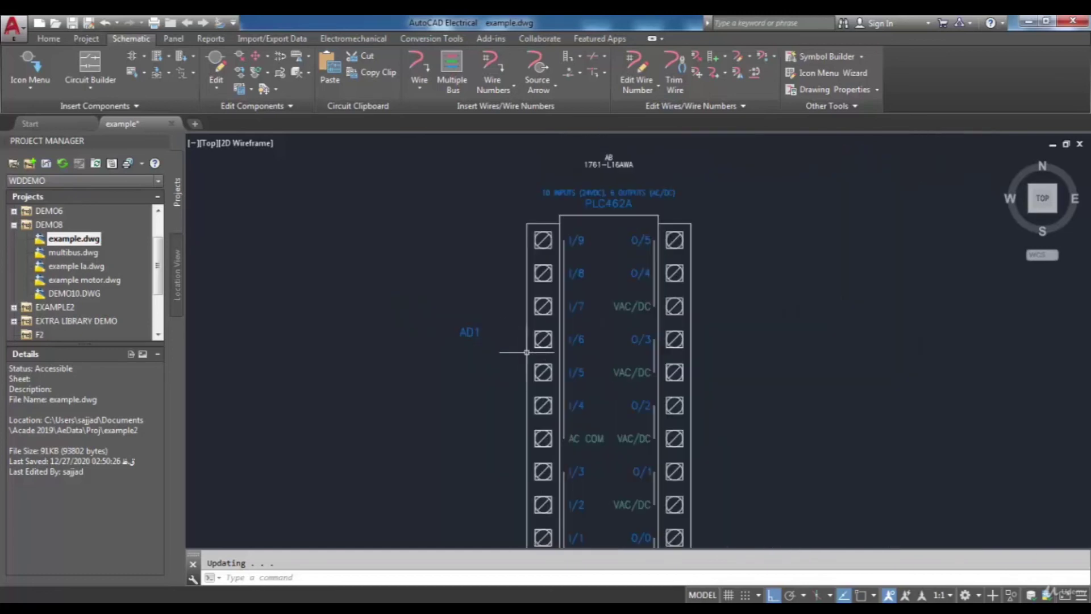
scroll(526, 351, "up", 2)
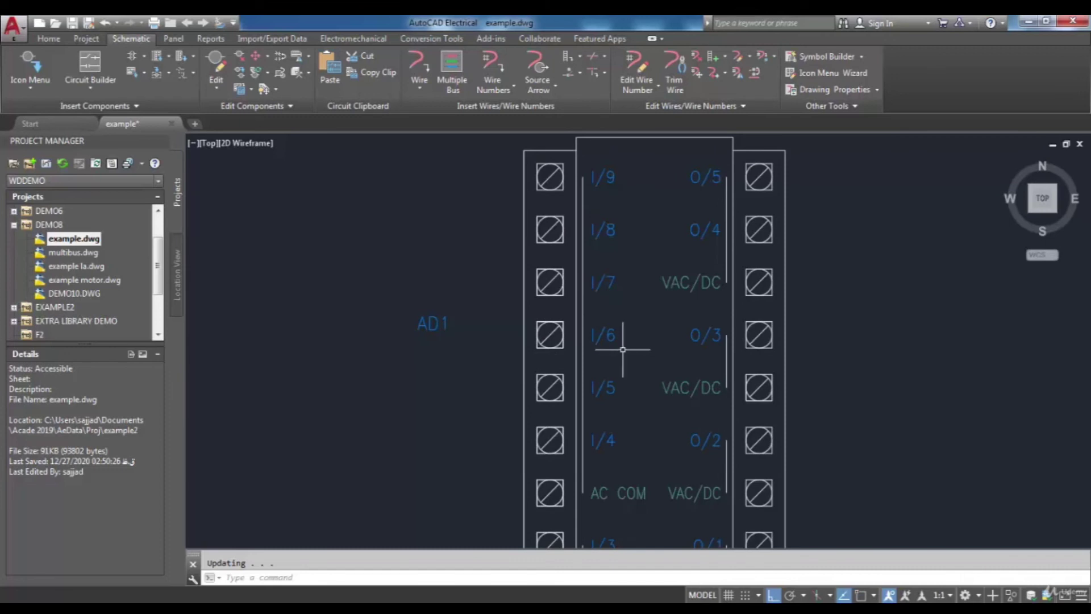
Edit the PLC module, select I/6's AD1 entry and replace it with AD2.
right_click(614, 339)
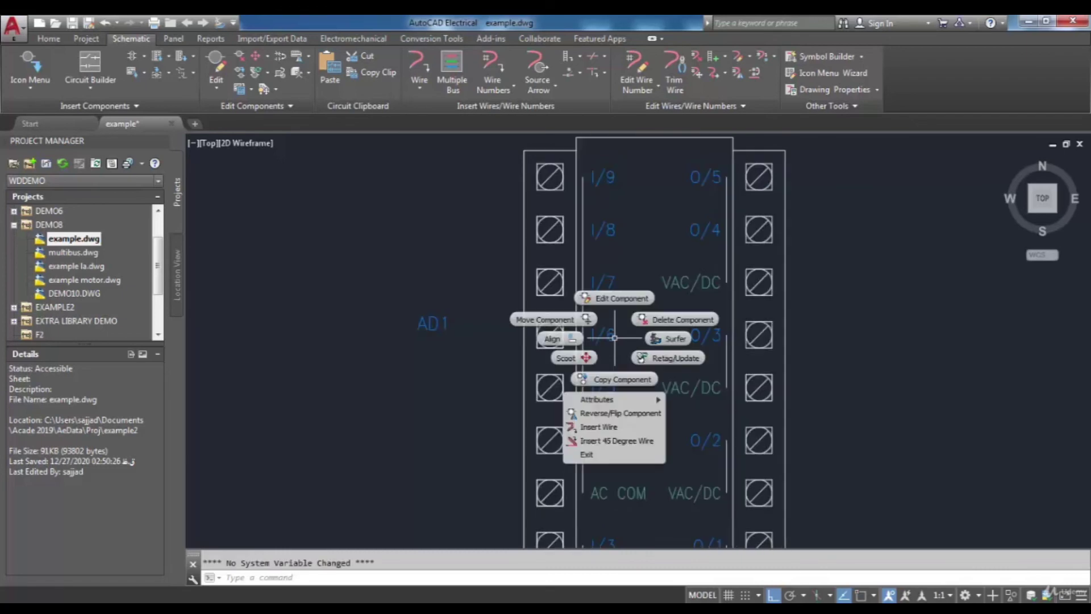
left_click(628, 301)
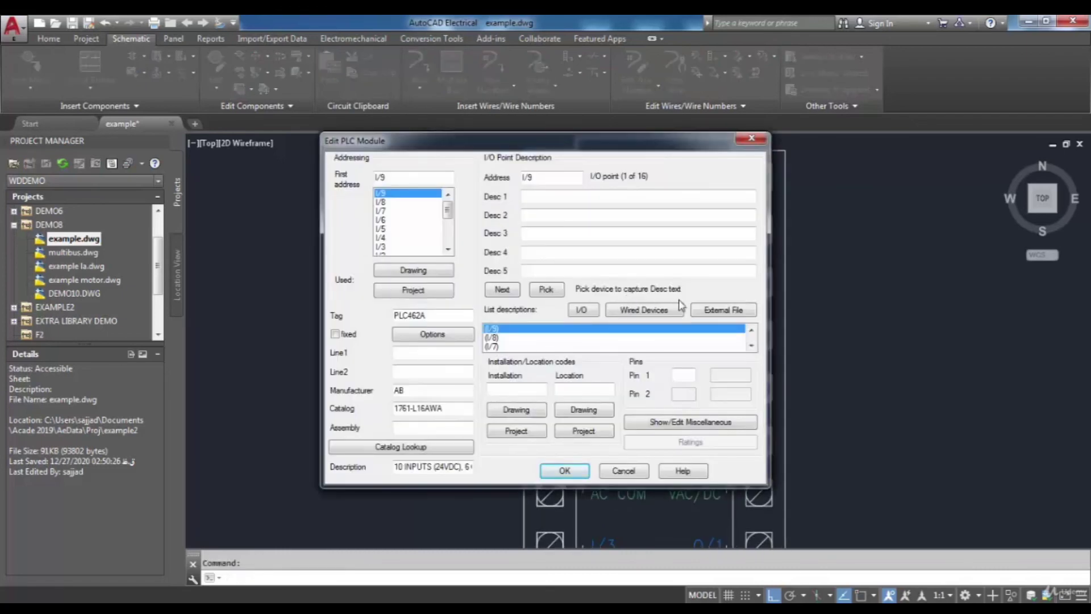
left_click(751, 346)
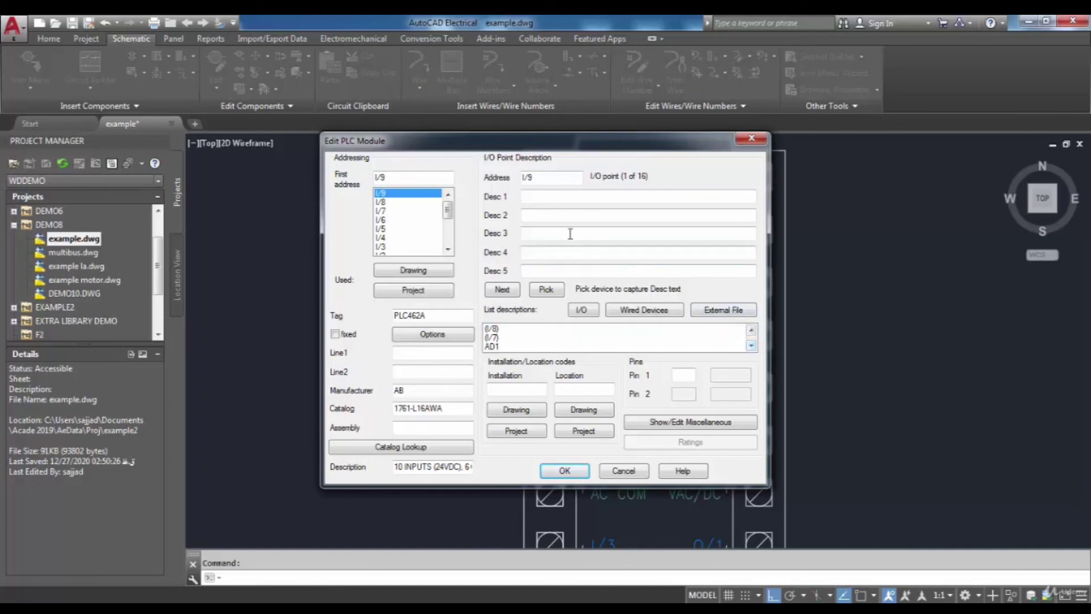
left_click(751, 347)
left_click(750, 346)
left_click(408, 220)
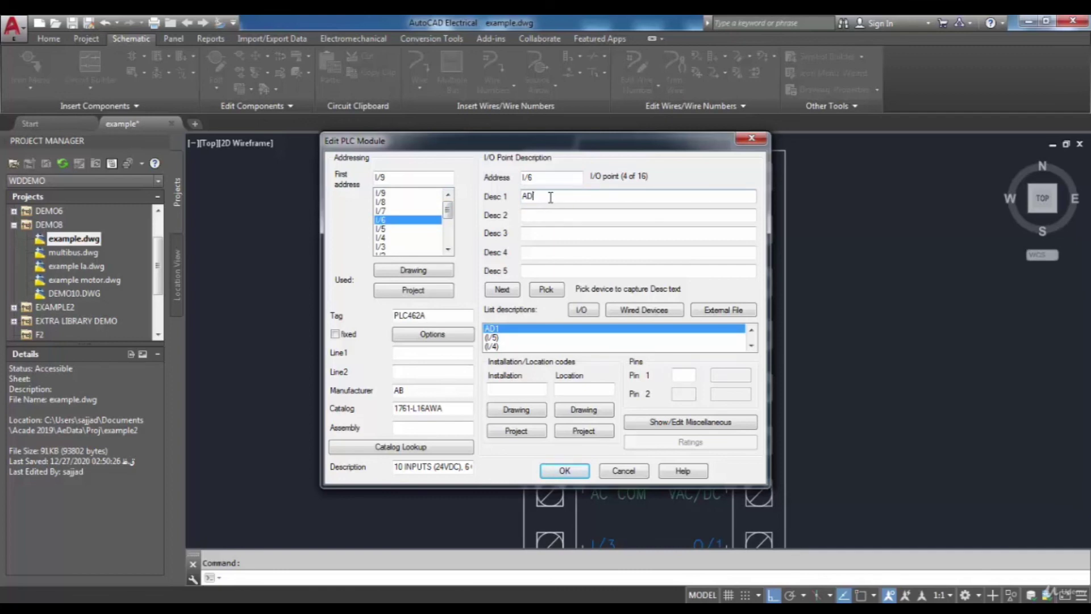
left_click(565, 471)
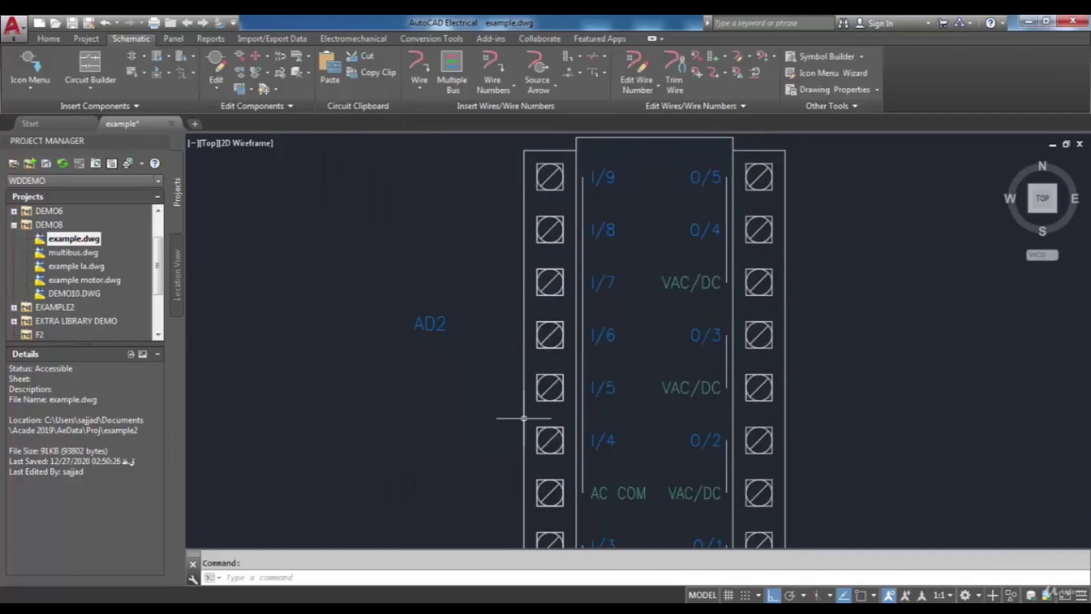